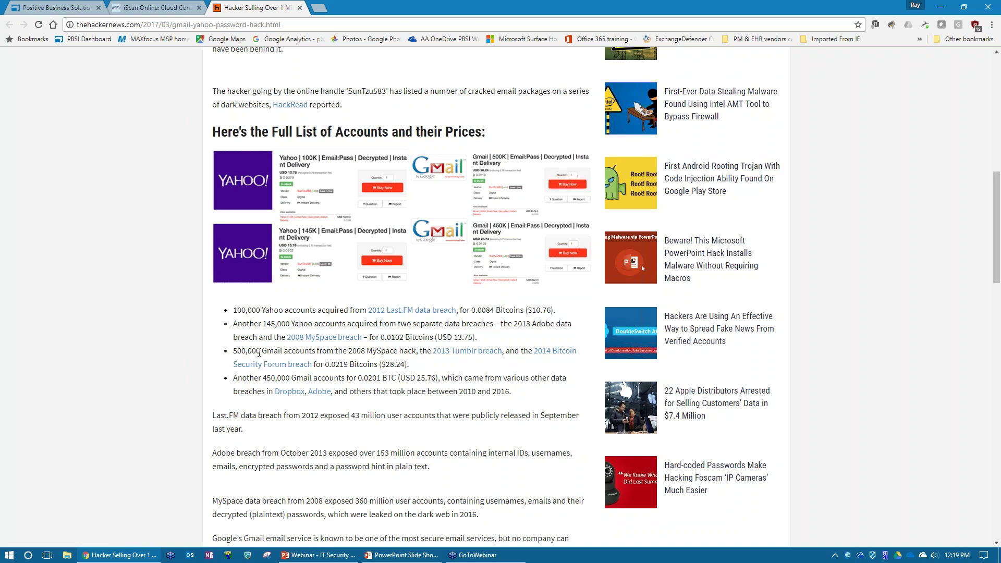
Step: Close The Hacker News article on the decrypted Gmail and Yahoo passwords sold on the dark web
scroll(287, 354, "up", 9)
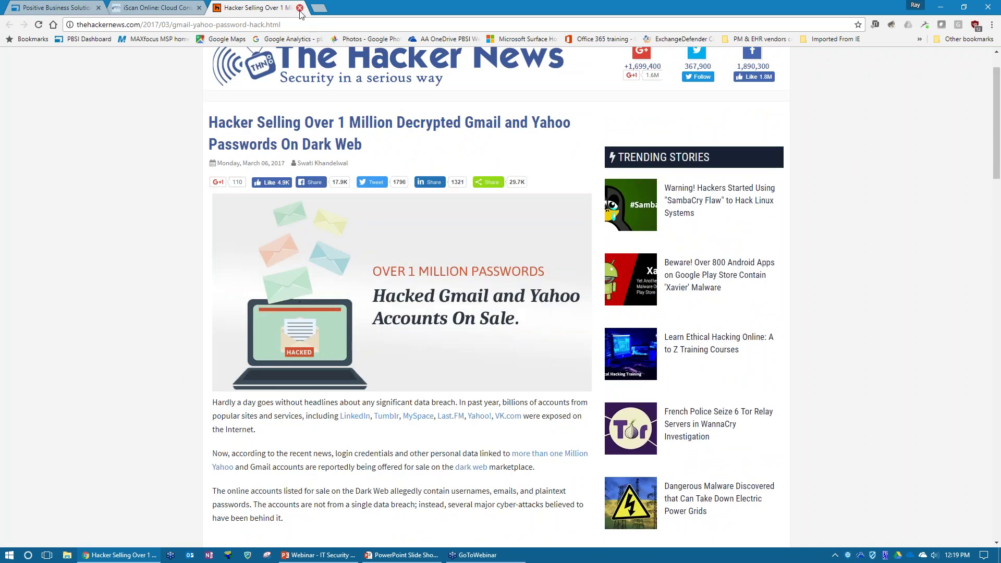
left_click(300, 7)
Step: Advance the slideshow to the demonstration slide and follow the 'Secure Dark Web Exposed Password Check' link
key("alt+Tab")
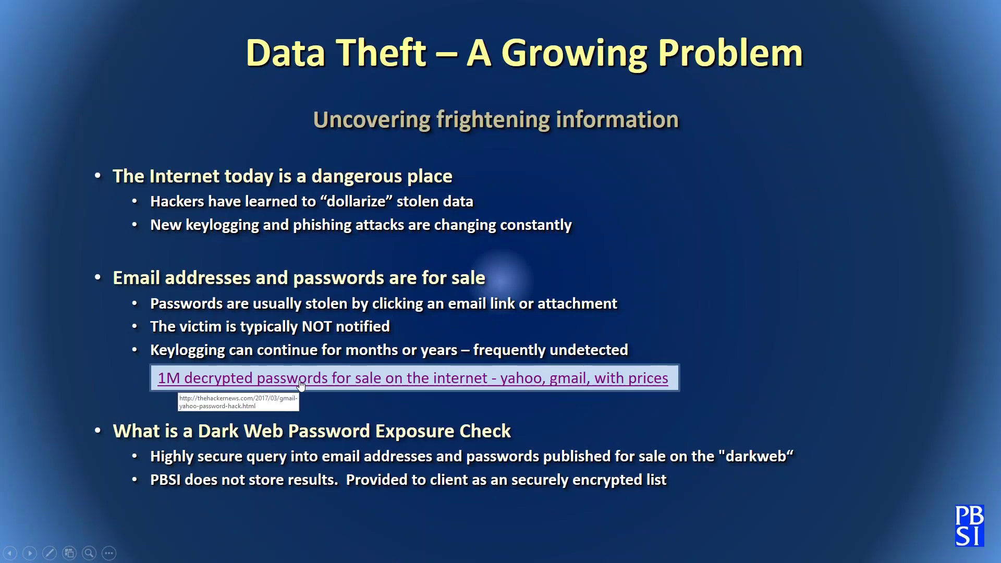
left_click(29, 553)
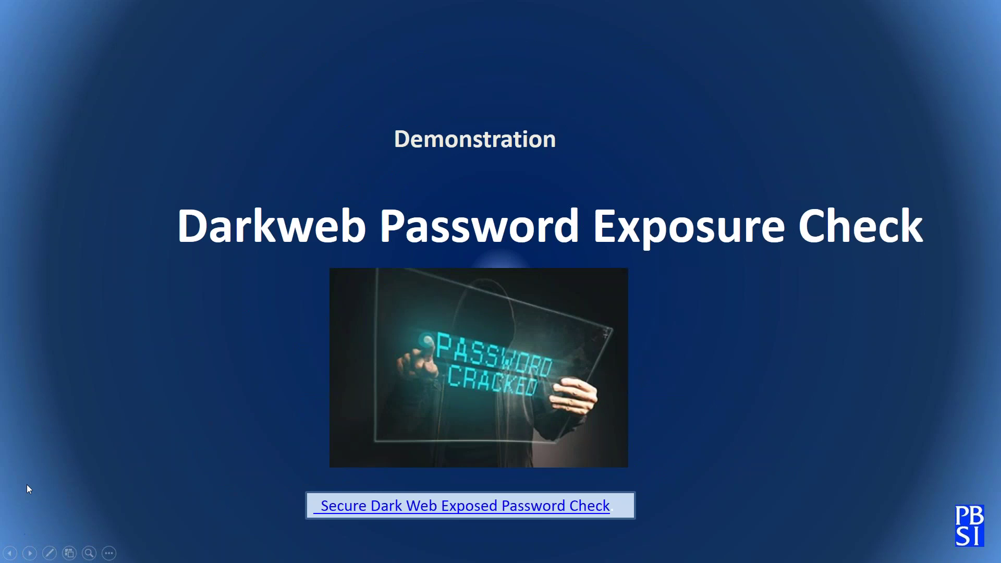
left_click(462, 516)
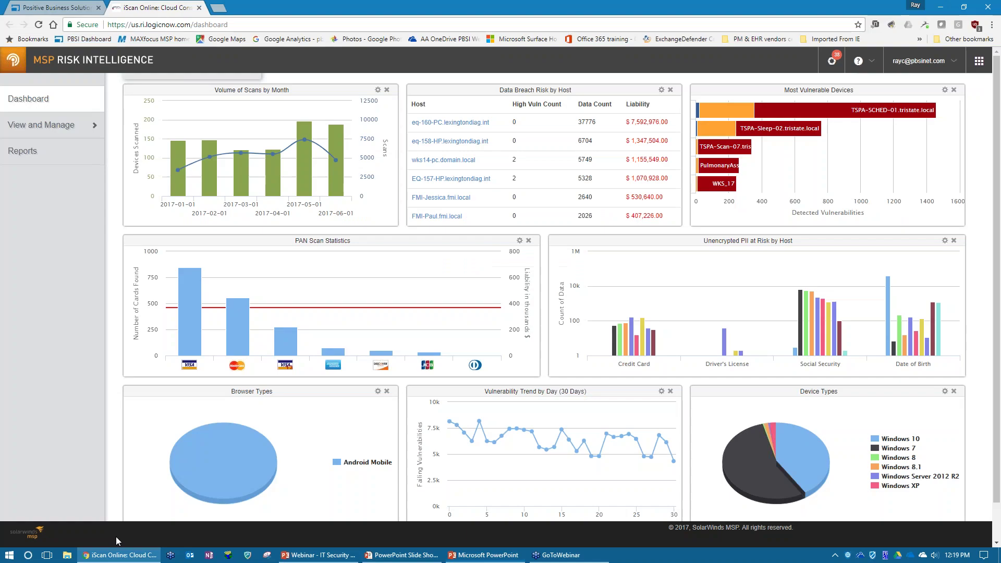
Step: Return to the slideshow and reopen the password check link to sign in at secure.darkwebid.com
left_click(417, 556)
left_click(451, 505)
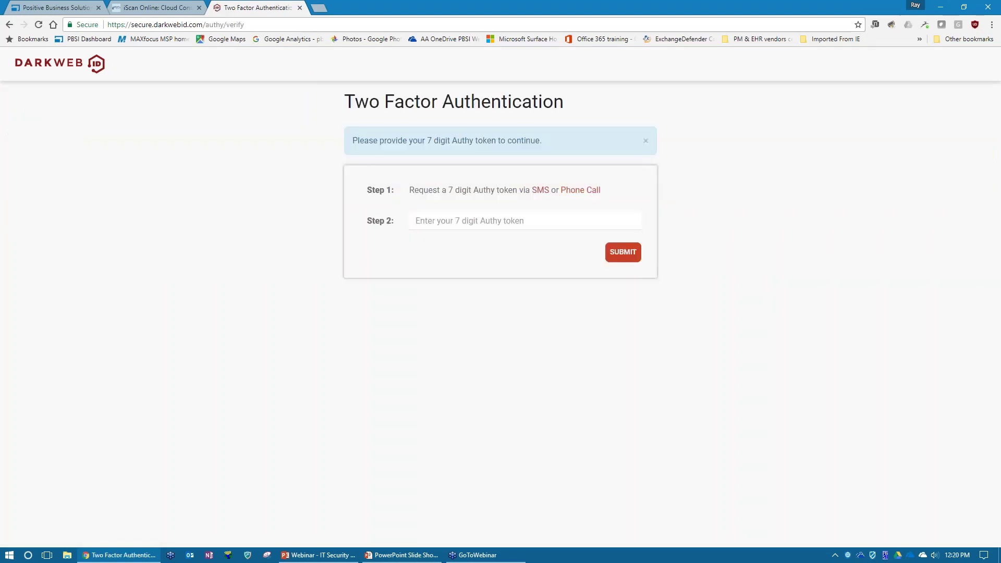
Step: Submit the 7-digit Authy token for two-factor sign-in, then go to Live Data Search
left_click(447, 221)
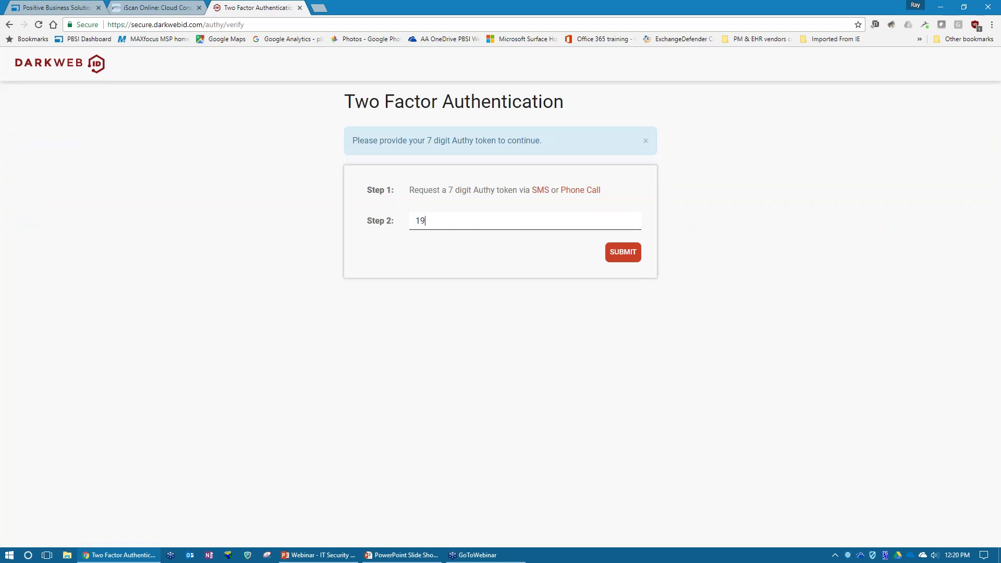
left_click(621, 253)
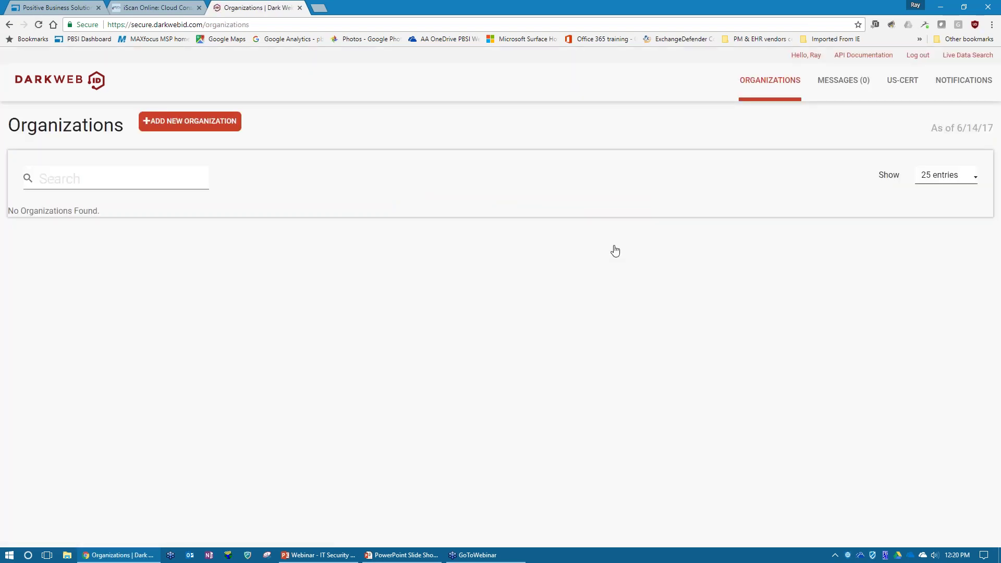
left_click(971, 55)
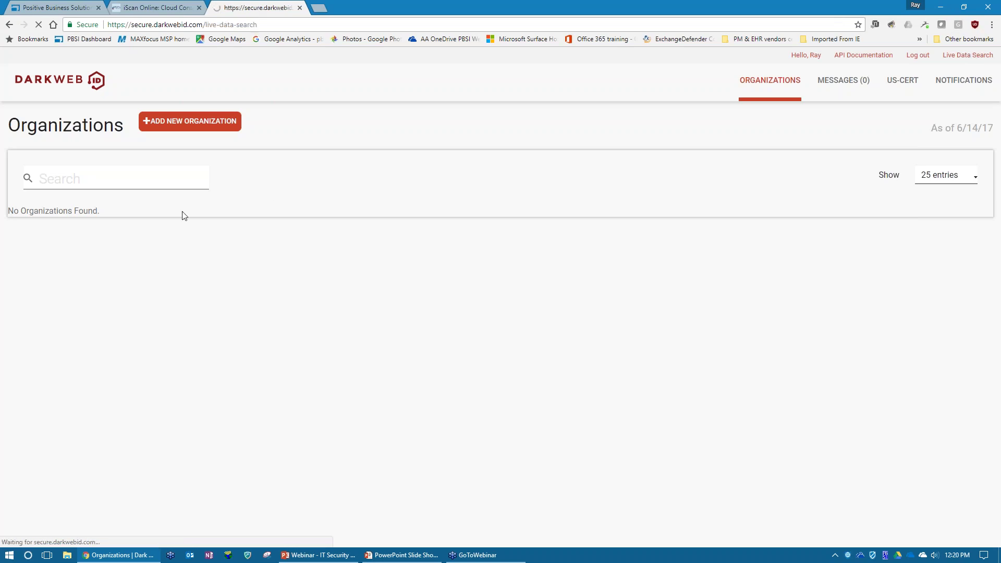
left_click(47, 242)
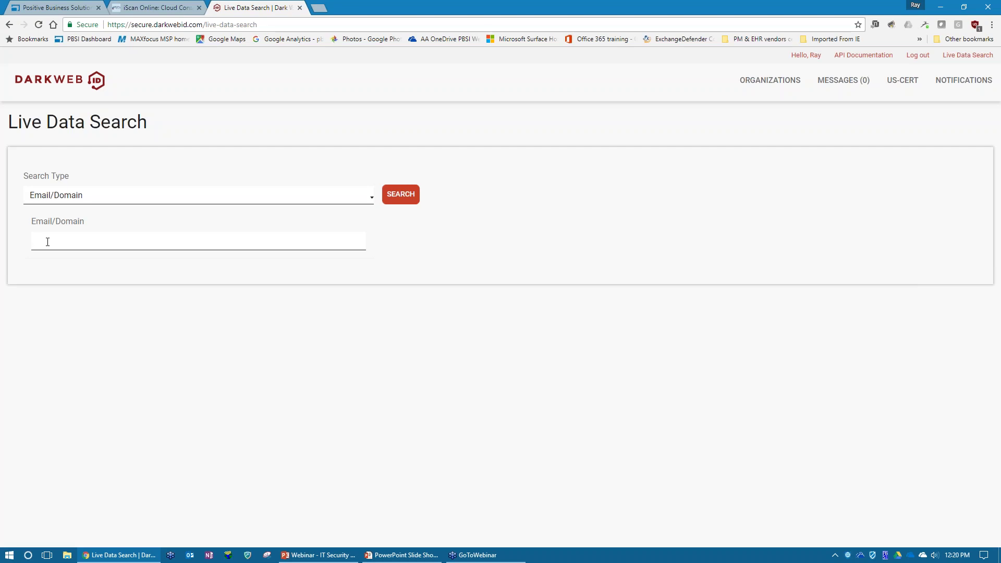
type("@pbsinet.com")
key("Return")
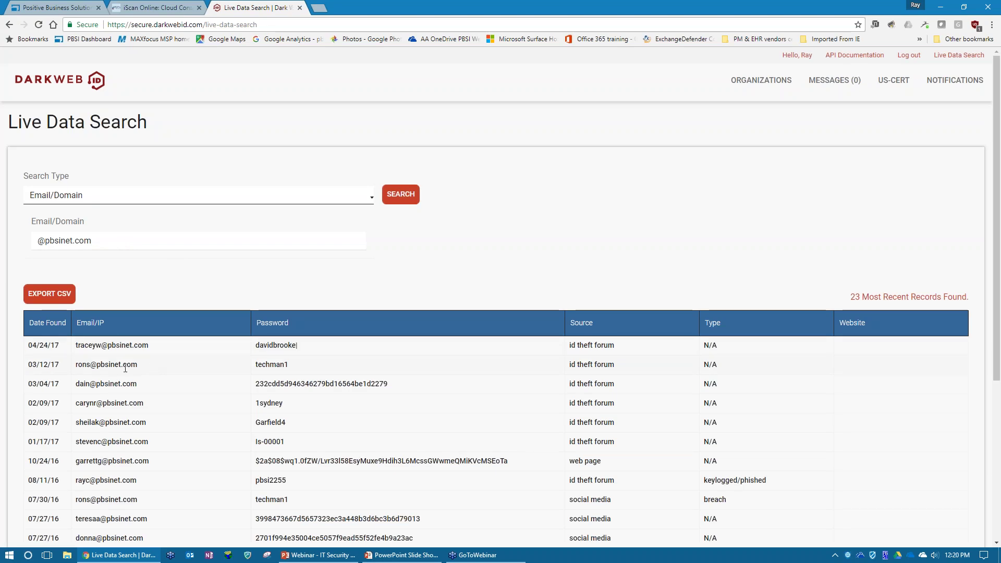
Step: Scroll through the 23 results and highlight the first record's plain-text password
scroll(123, 367, "down", 5)
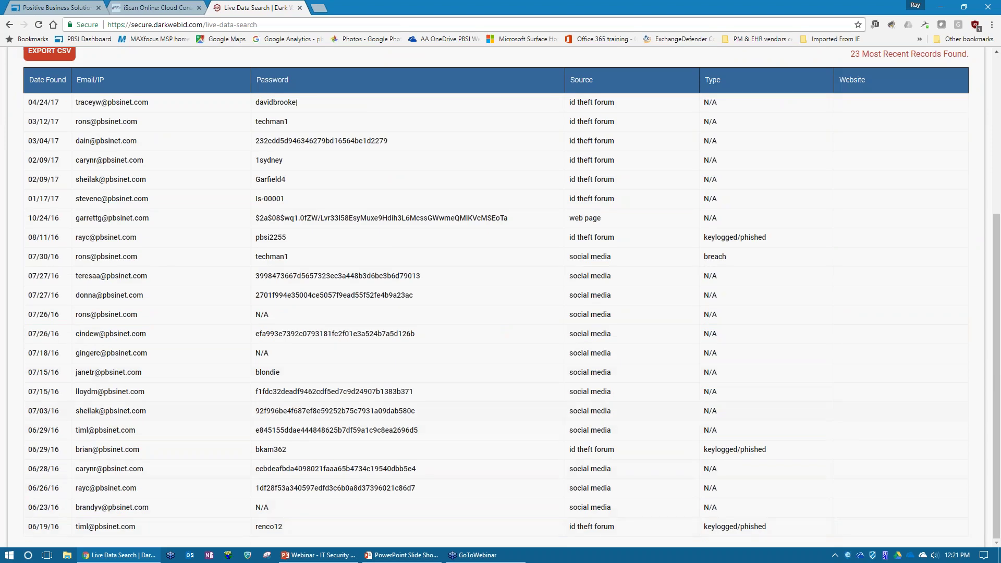
scroll(56, 353, "up", 5)
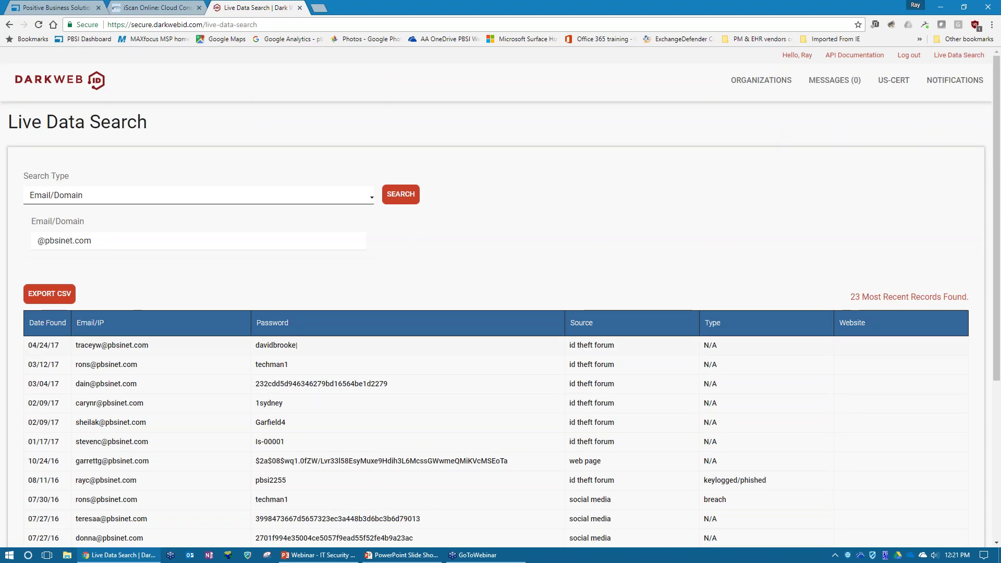
left_click_drag(310, 349, 156, 345)
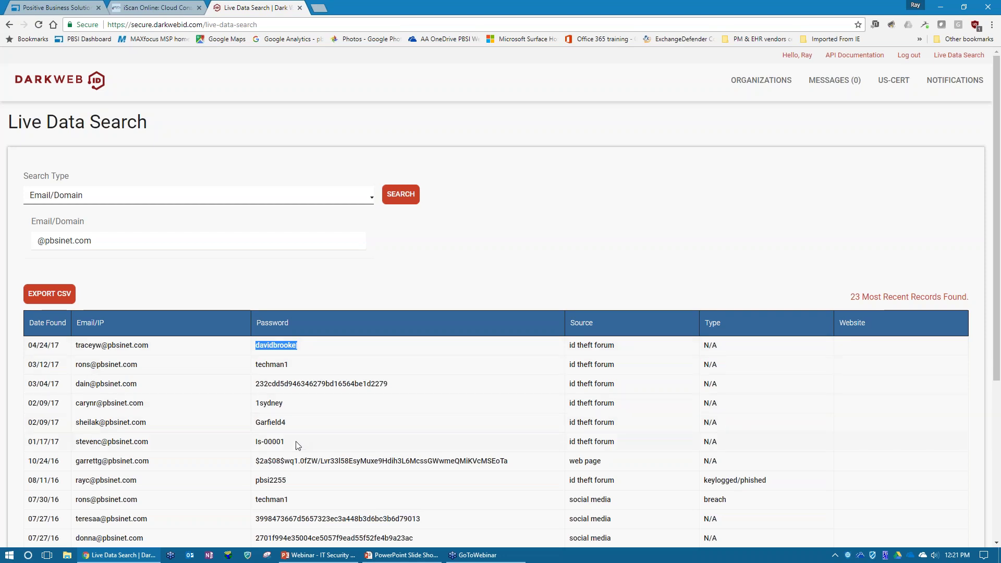
Step: Highlight the third record's hashed password and the hashed password in the 07/27/16 row
left_click_drag(400, 387, 244, 383)
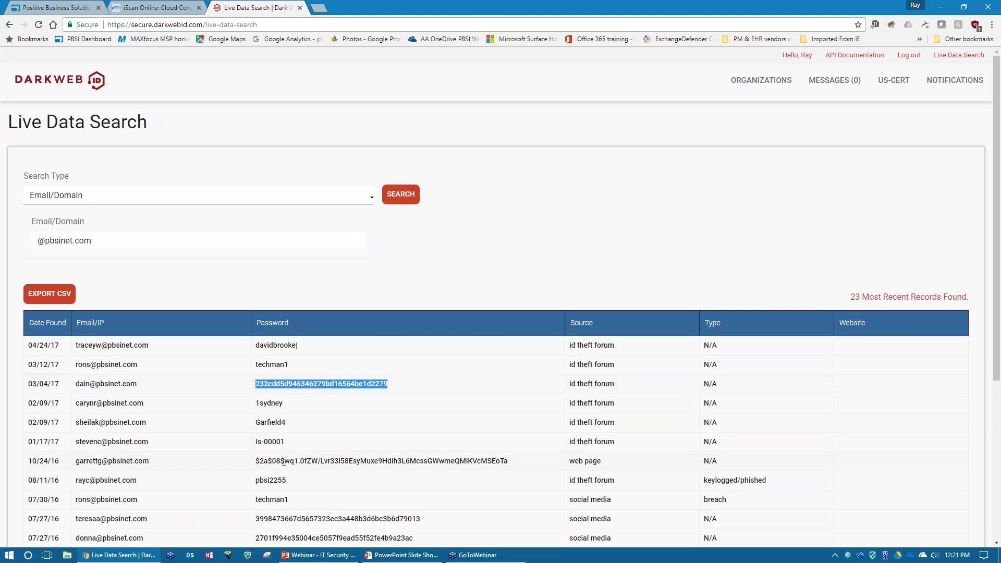
scroll(286, 459, "down", 2)
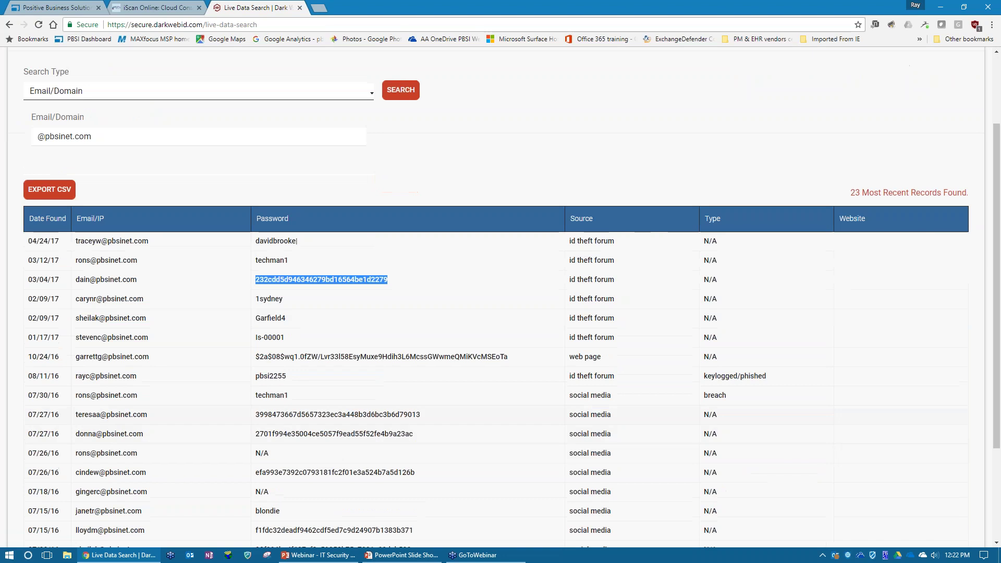
left_click_drag(429, 442, 254, 438)
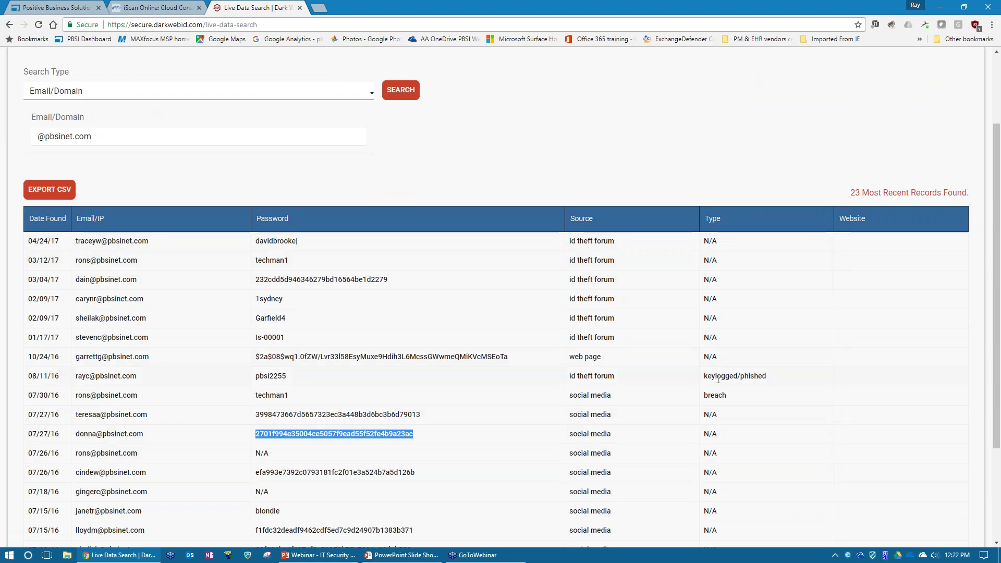
scroll(608, 391, "down", 3)
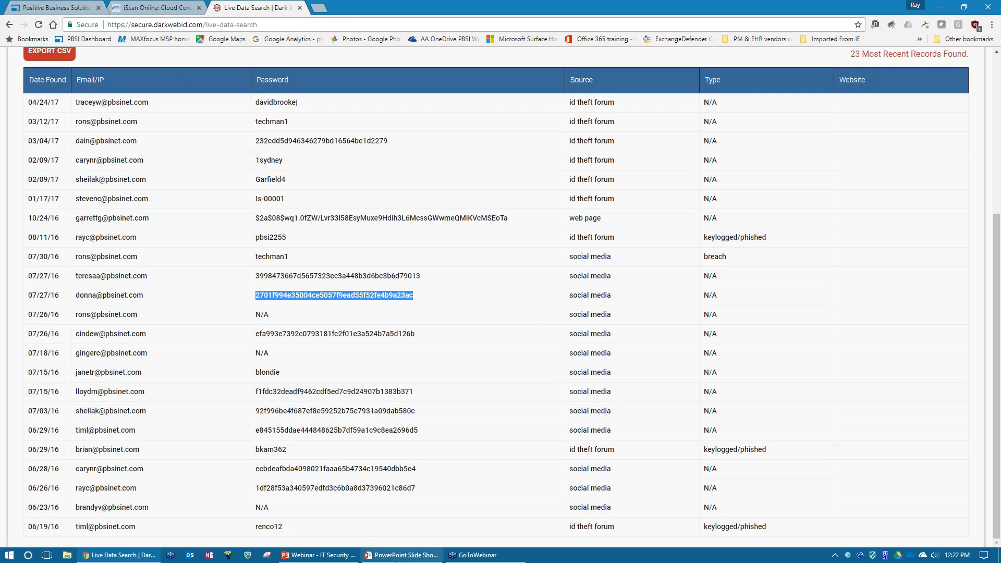
Step: Close the Live Data Search tab and return to the Darkweb Password Exposure Check slide
left_click(300, 8)
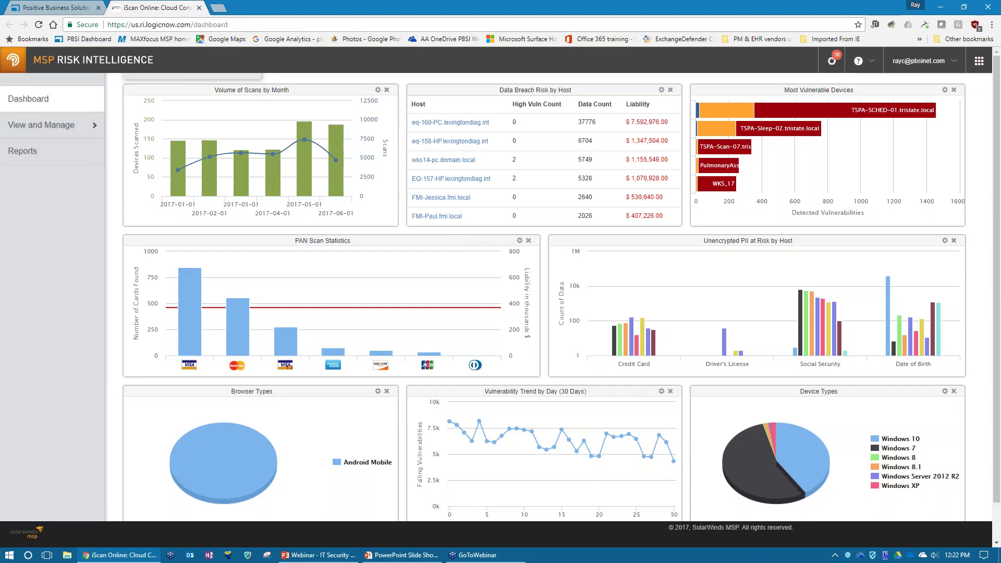
key("alt+Tab")
key("alt+Tab")
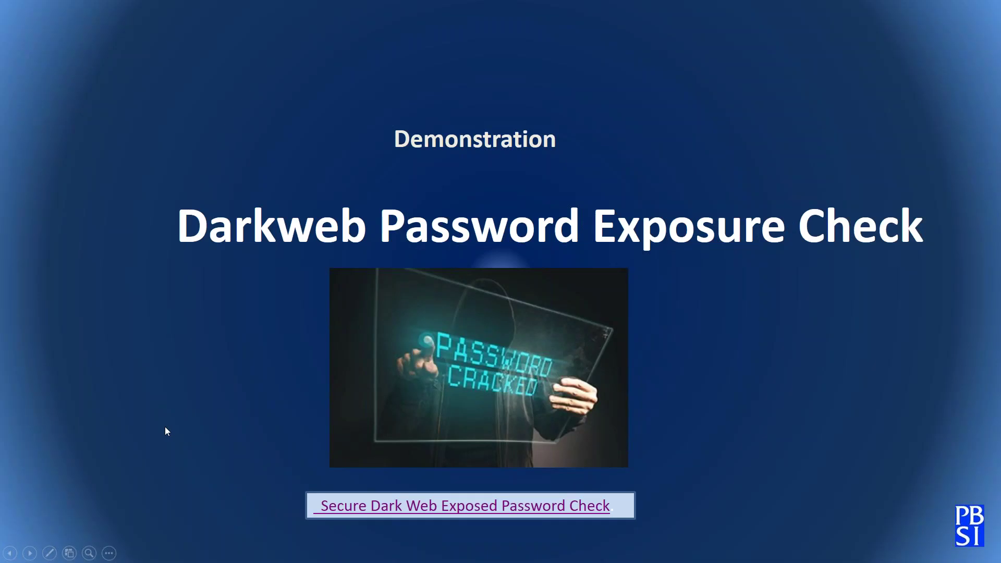
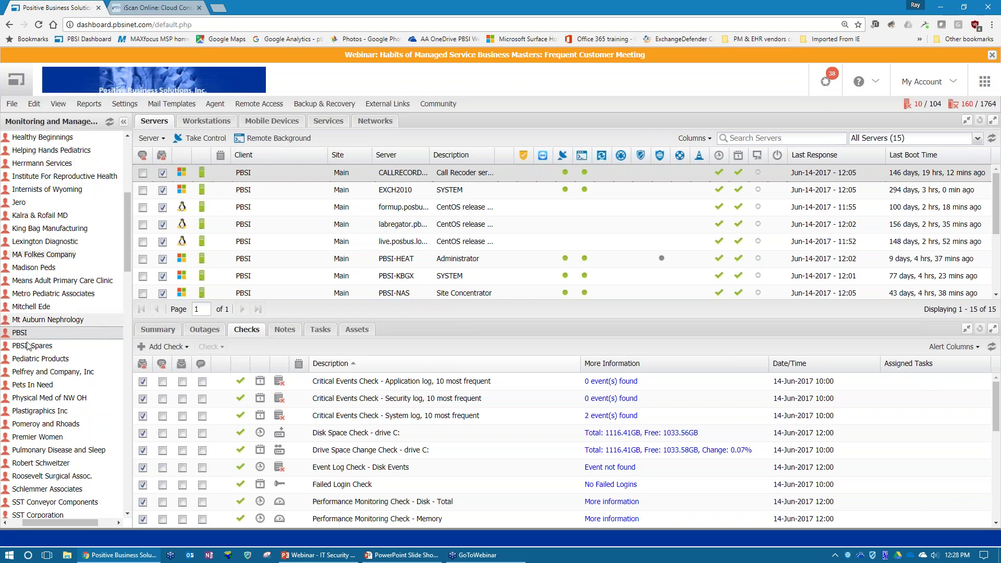
Step: Scroll the client list to PBSI and load the PBSI-NAS server's monitoring checks
scroll(44, 219, "up", 7)
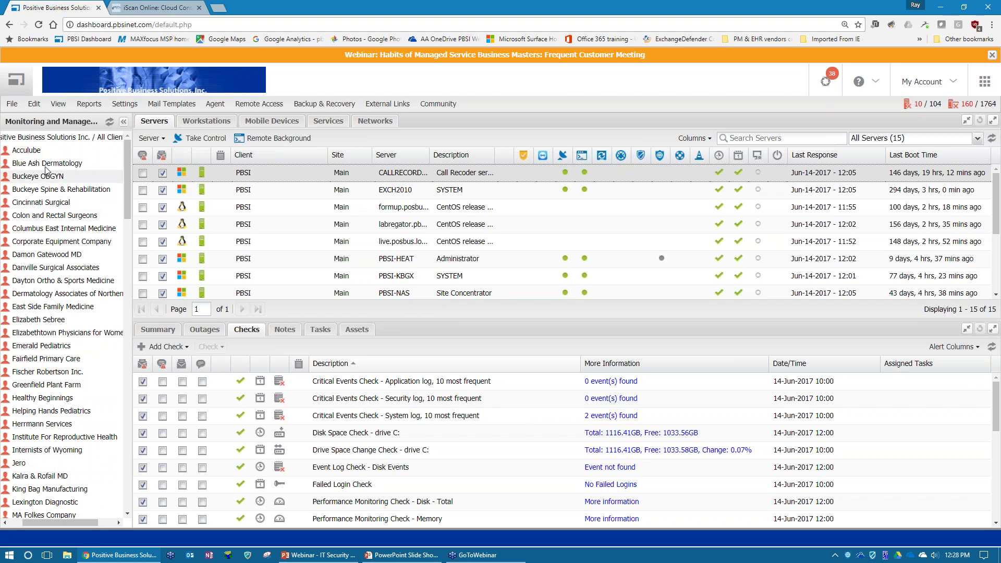
scroll(54, 221, "down", 8)
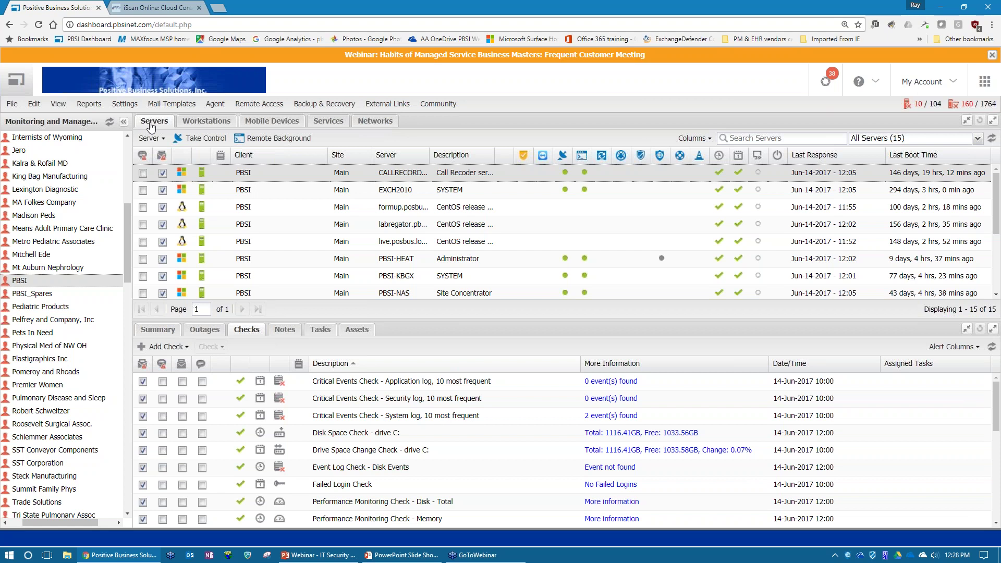
scroll(359, 211, "down", 3)
scroll(362, 209, "up", 3)
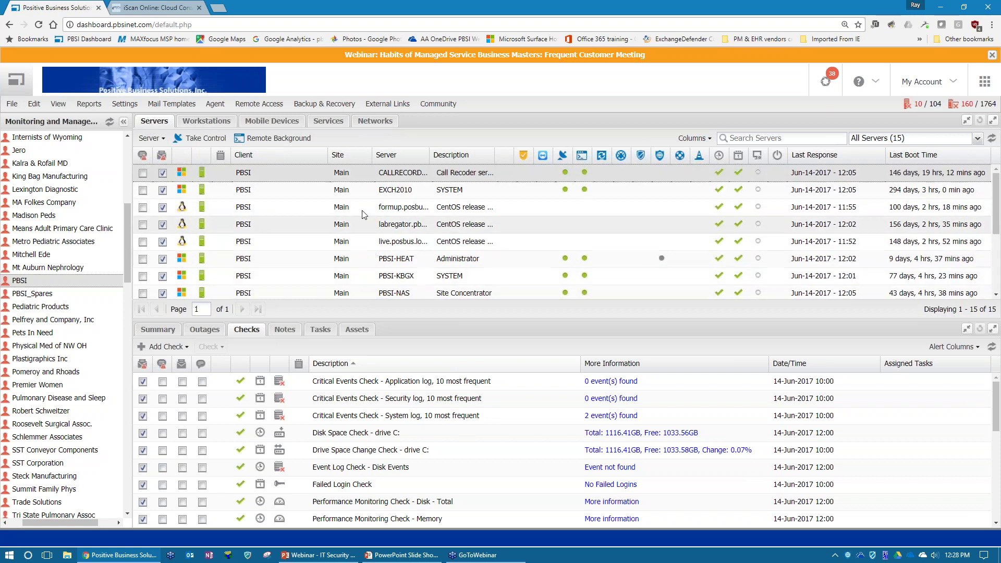
left_click(396, 291)
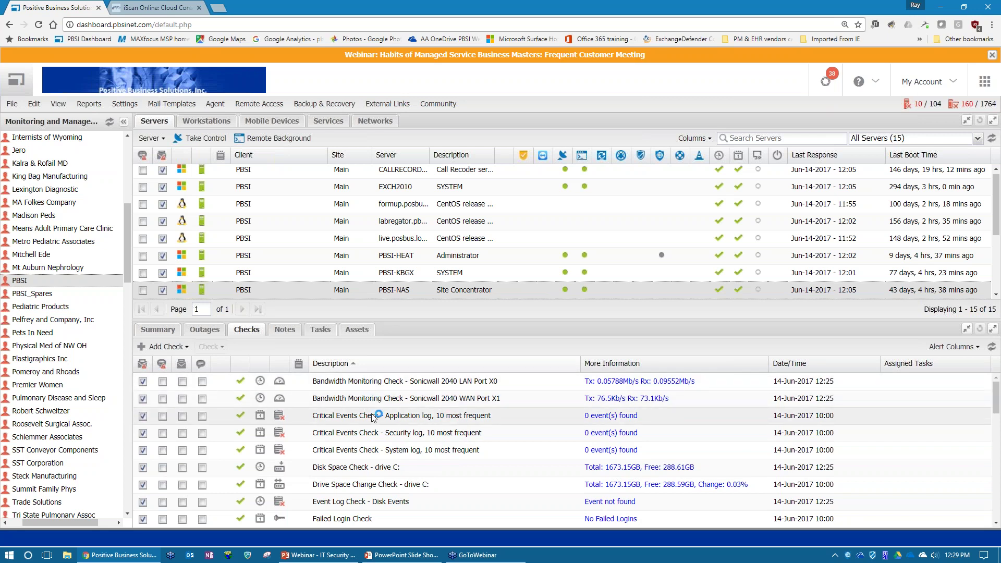
scroll(401, 433, "down", 2)
scroll(399, 437, "down", 1)
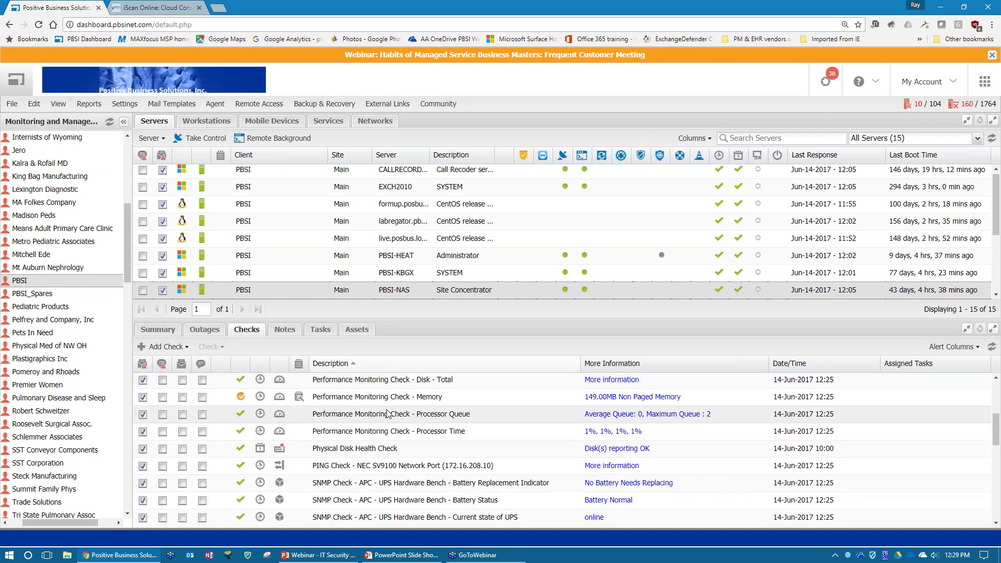
scroll(400, 437, "down", 2)
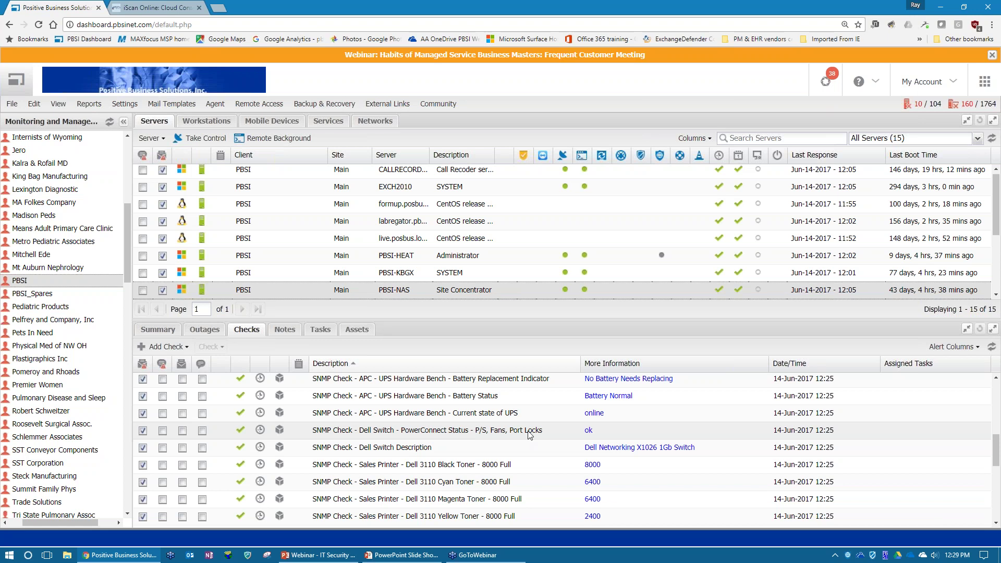
scroll(529, 434, "down", 5)
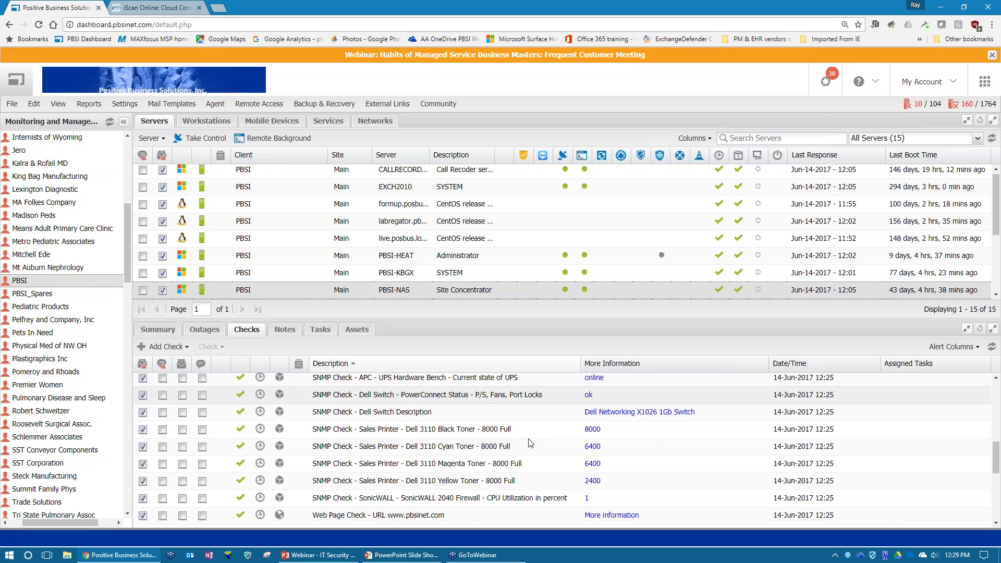
scroll(458, 458, "down", 3)
scroll(458, 474, "up", 10)
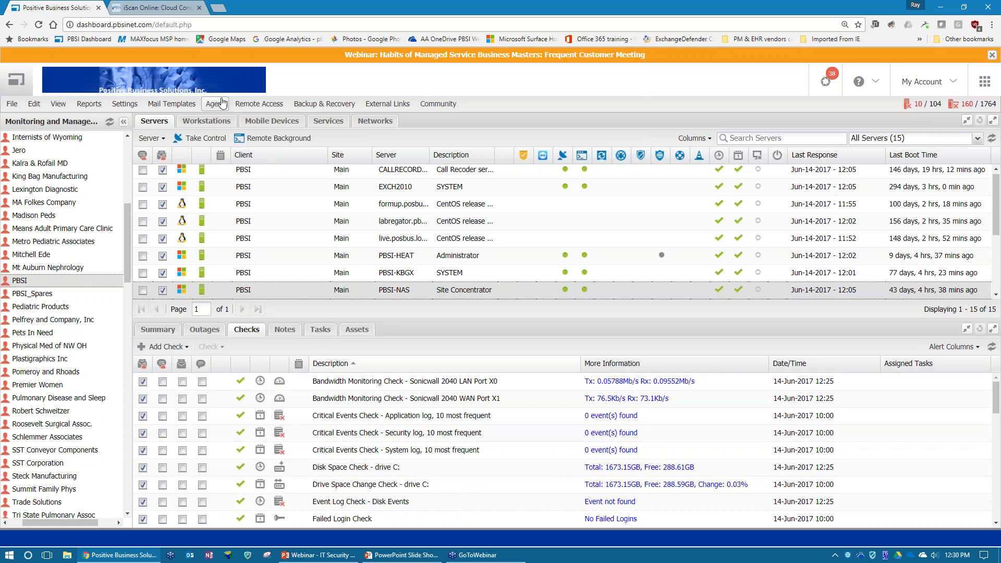
Step: On the Workstations list, filter to the user's five machines by searching their name
left_click(213, 123)
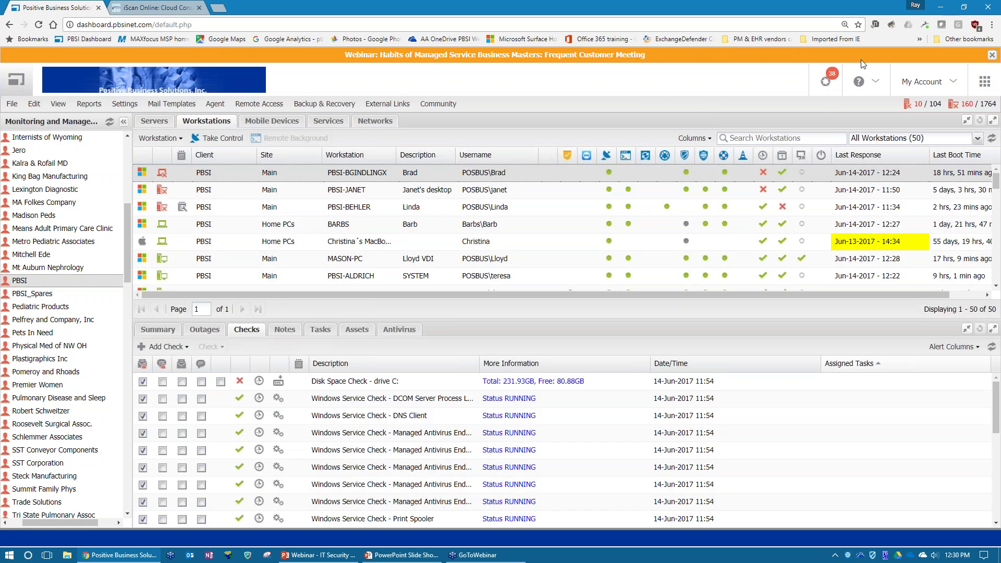
left_click(760, 140)
type("ray")
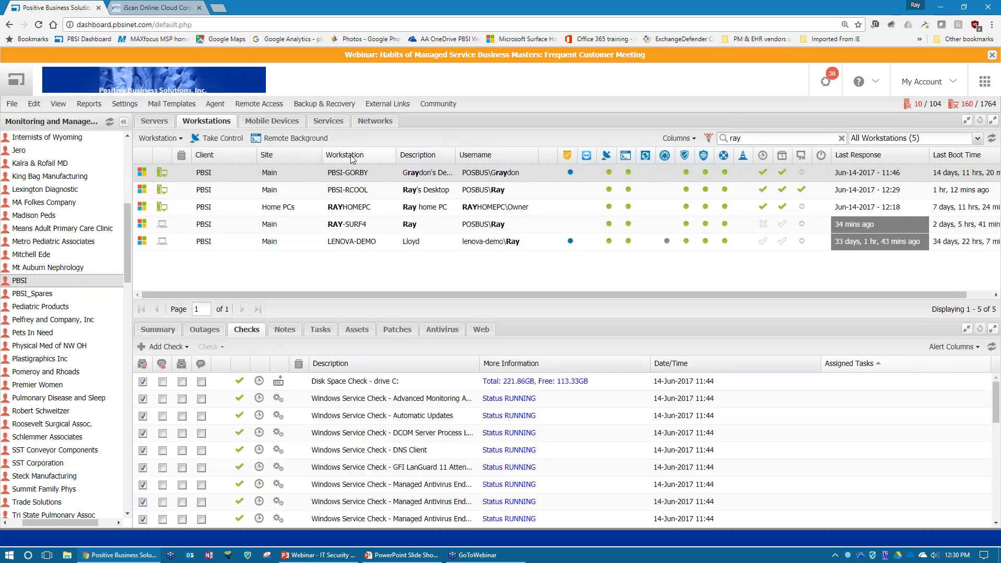
Step: Show PBSI-RCOOL's checks and scroll through them to the vulnerability check
left_click(346, 191)
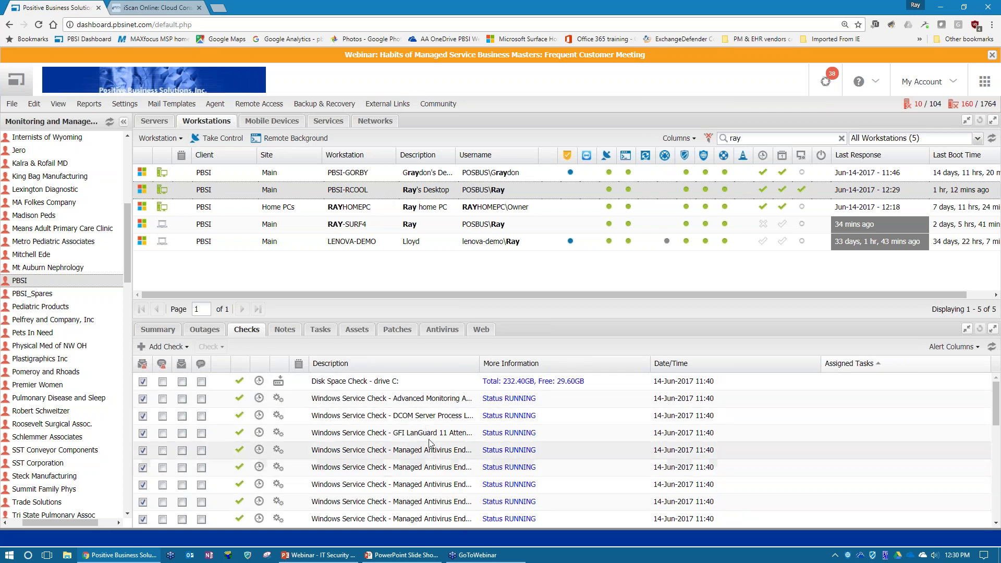
scroll(430, 443, "down", 5)
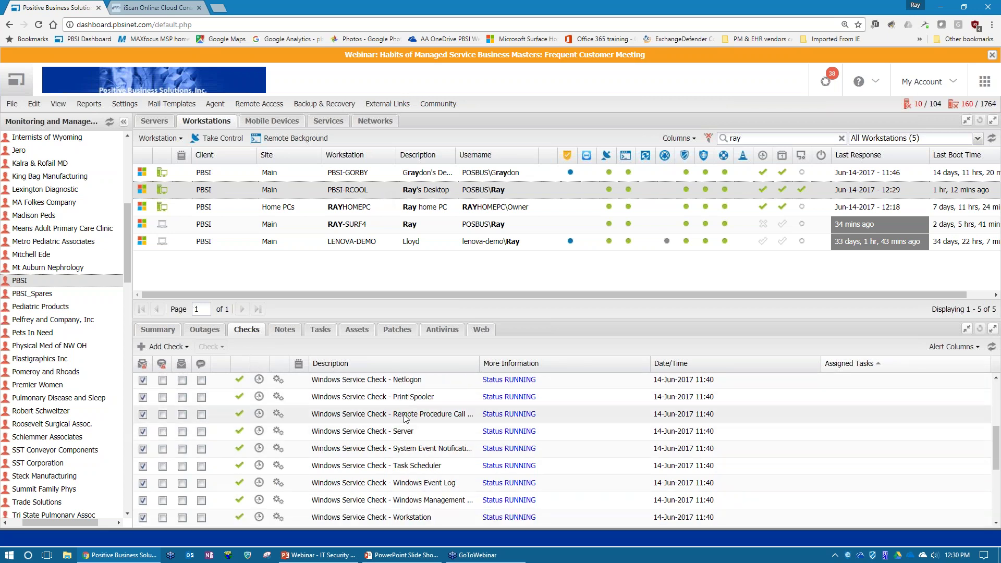
scroll(445, 420, "down", 2)
scroll(445, 419, "down", 3)
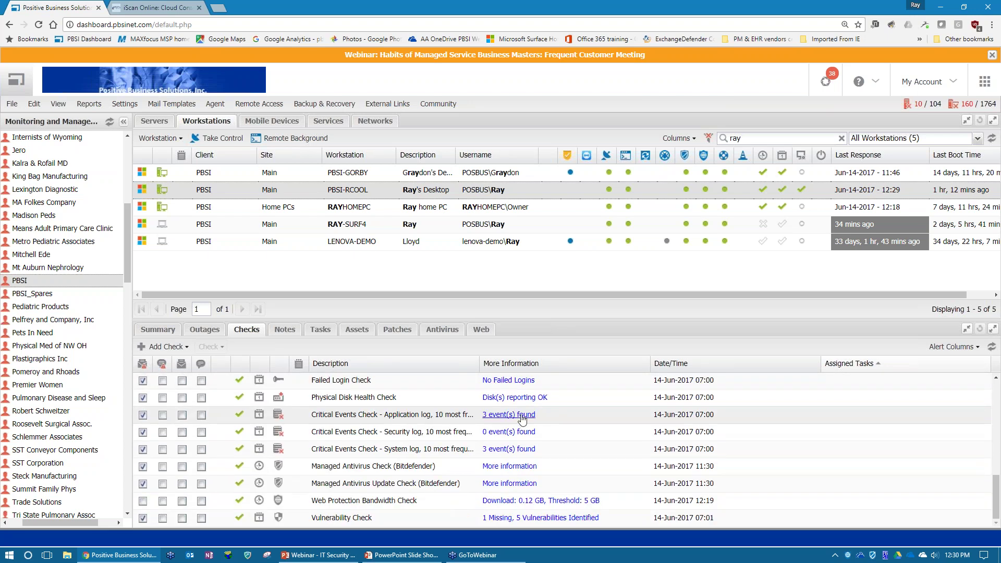
Step: Review the vulnerability check's More Information, then list PBSI-RCOOL's automated tasks
left_click(551, 519)
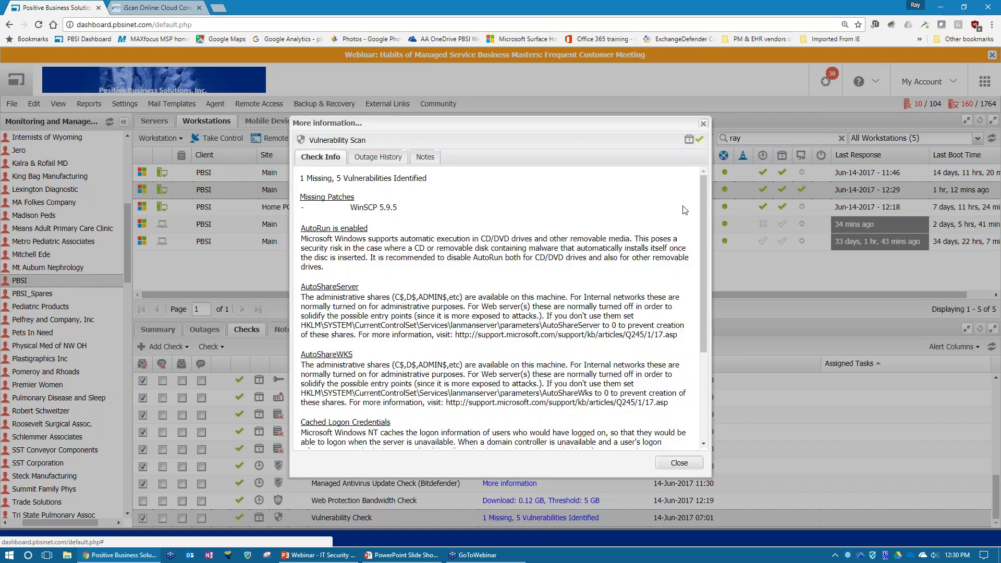
left_click(679, 463)
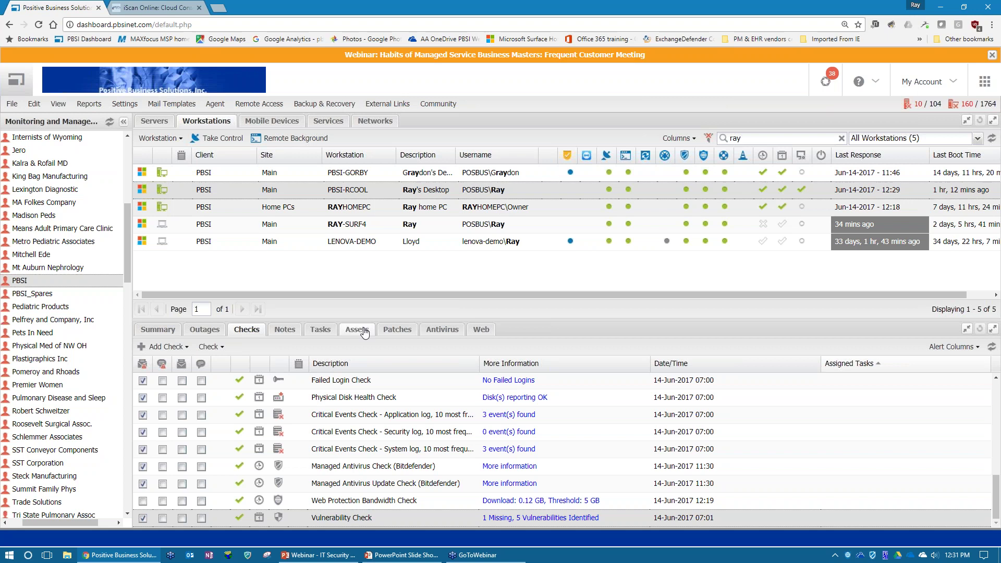
left_click(320, 330)
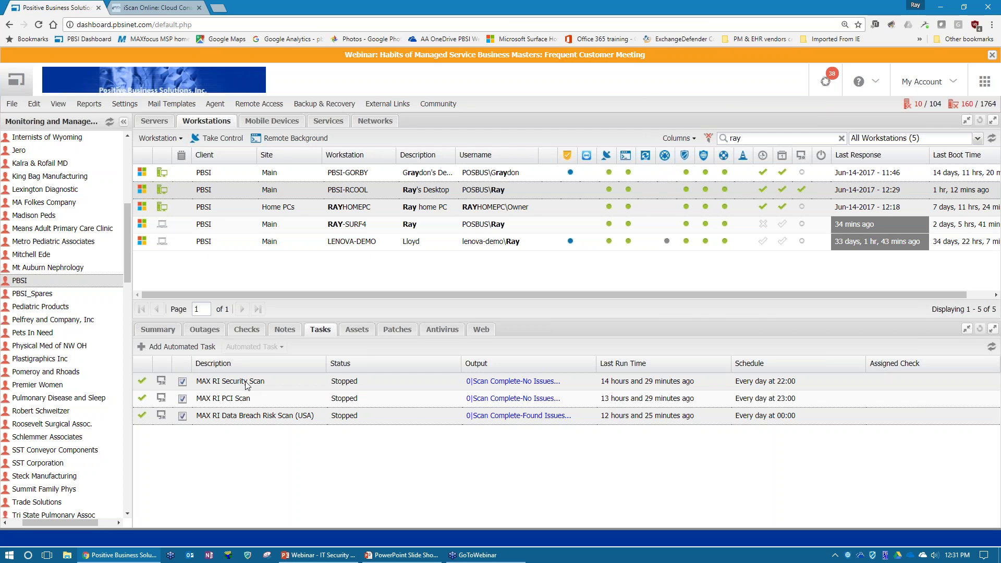
Step: Open the Data Breach Risk Scan's 'Scan Complete-Found Issues' details, briefly opening and closing the Risk Intelligence dashboard
left_click(523, 416)
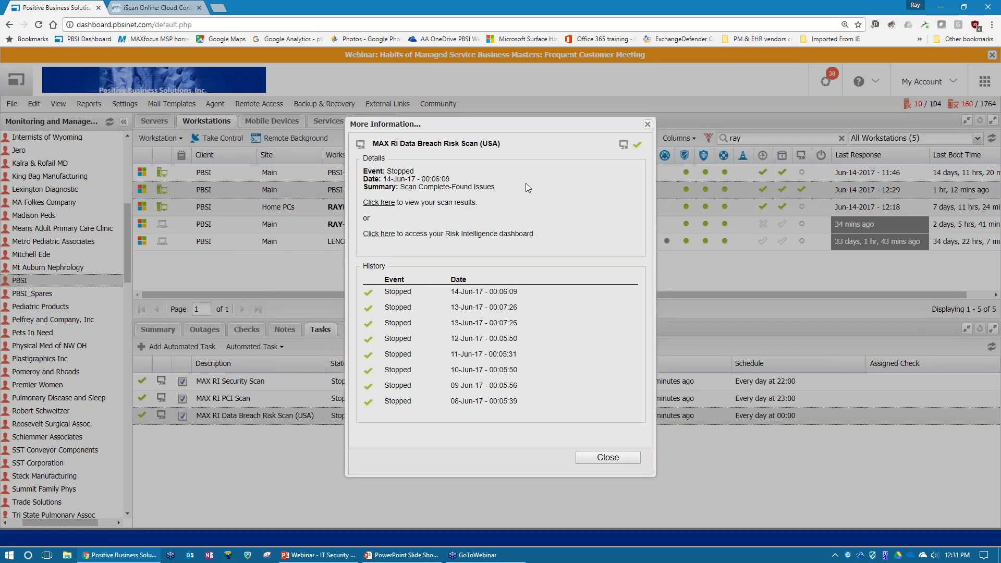
left_click(380, 235)
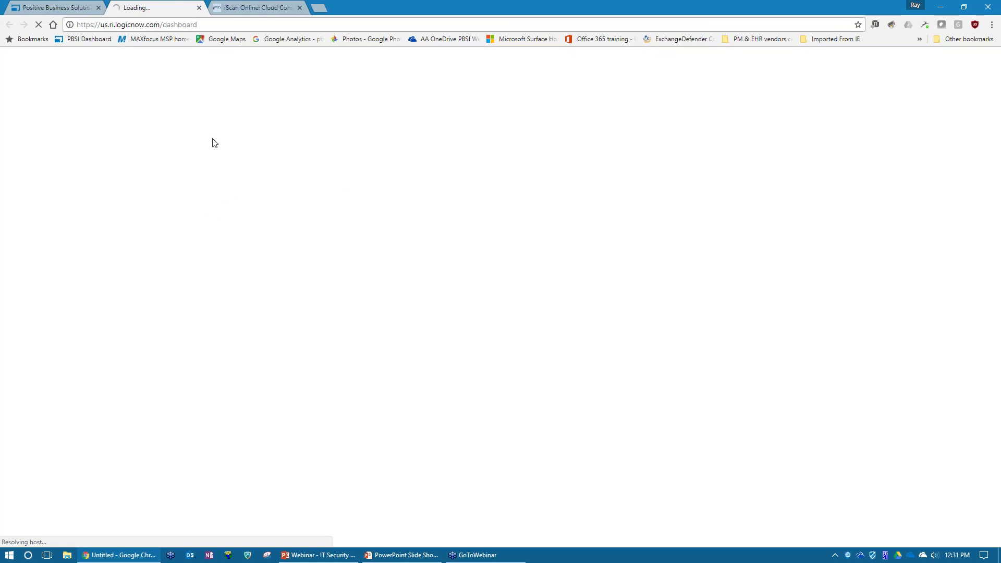
left_click(198, 8)
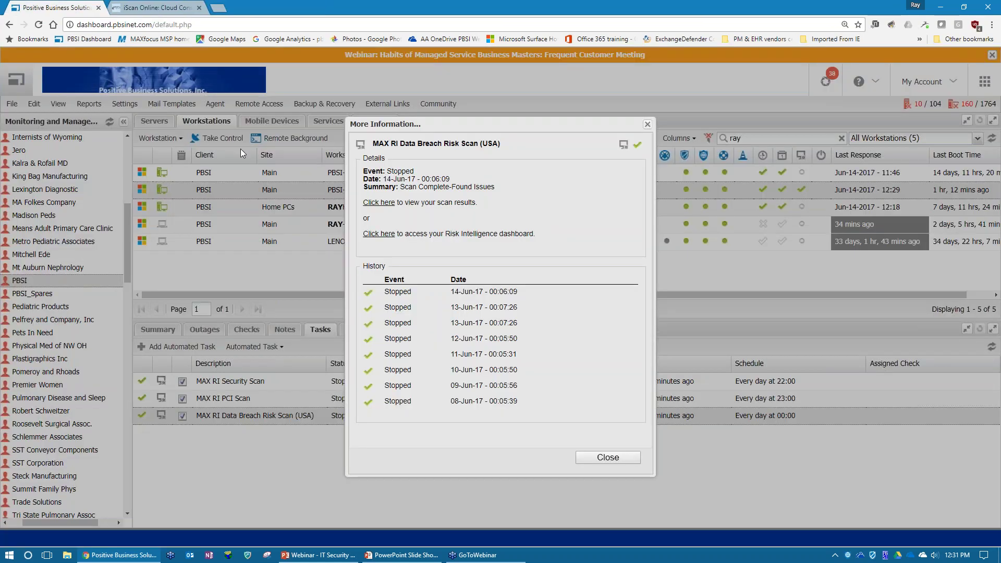
Step: Open the iScanOnline report showing FAIL, $1,407.00 potential liability and 7 violations
left_click(378, 203)
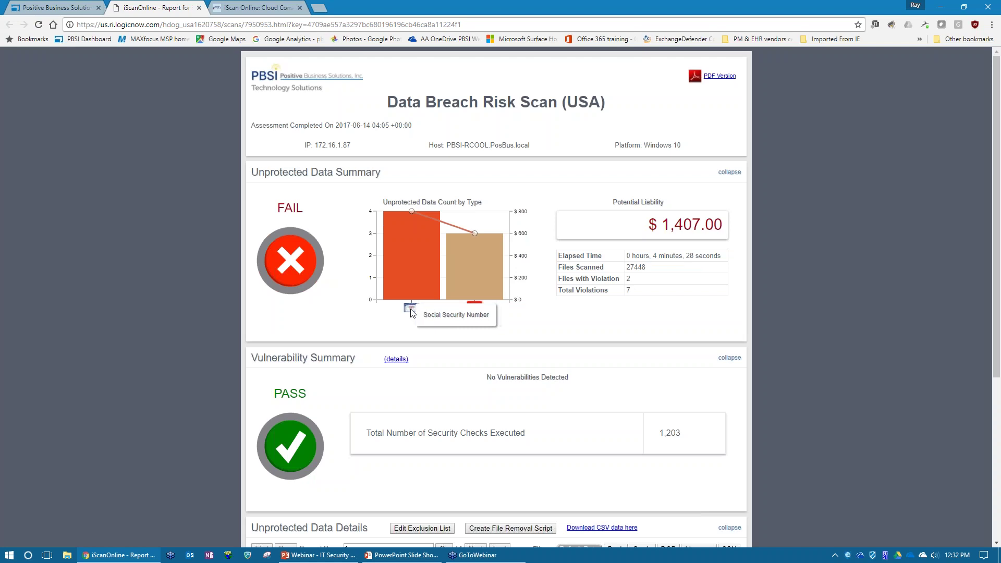
mouse_move(475, 317)
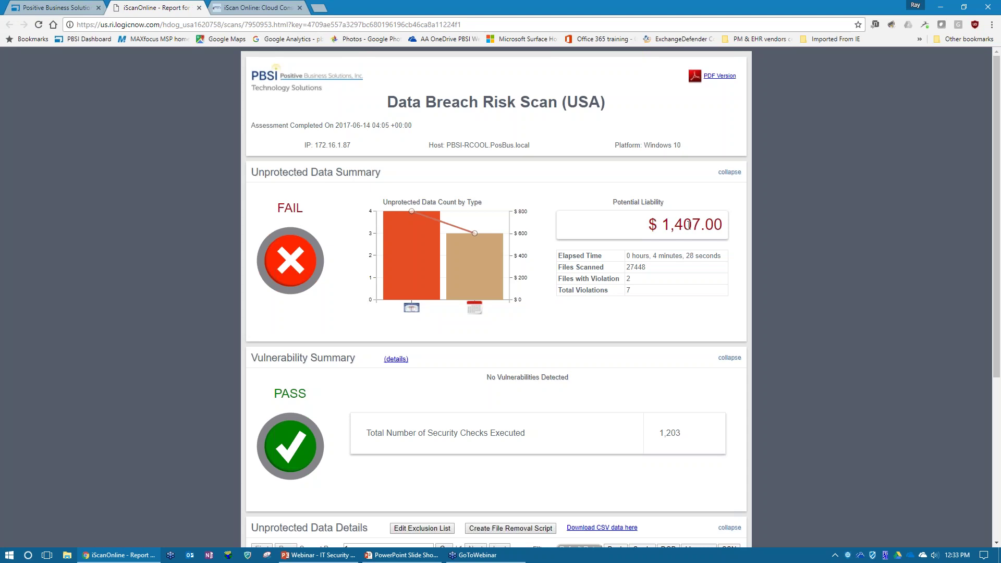
Step: Inspect the .xlsx file's 5 SSN hits, collapse it, and expand the Customer Access Portal PDF's Date of Birth matches
scroll(609, 229, "down", 5)
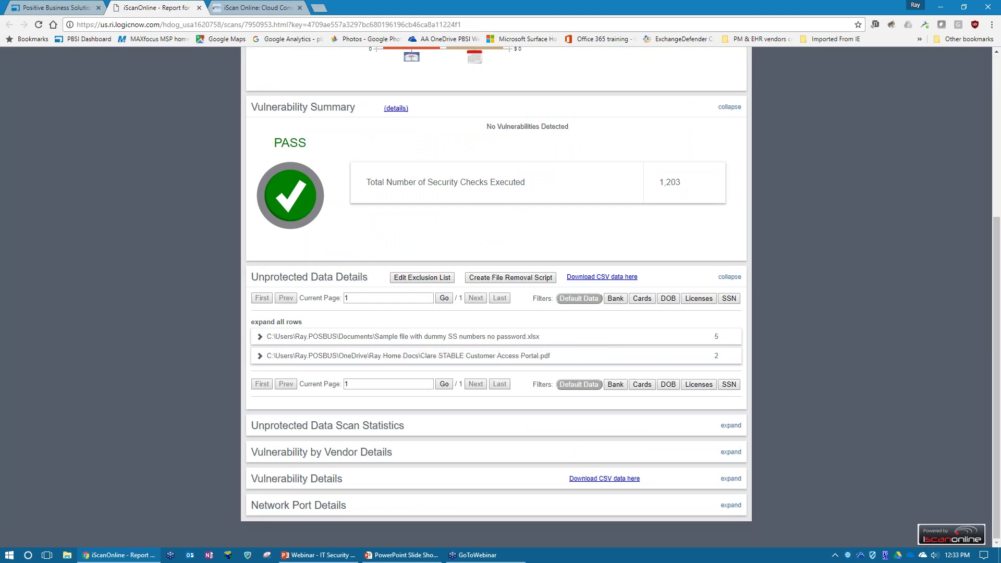
left_click(260, 337)
scroll(447, 412, "down", 2)
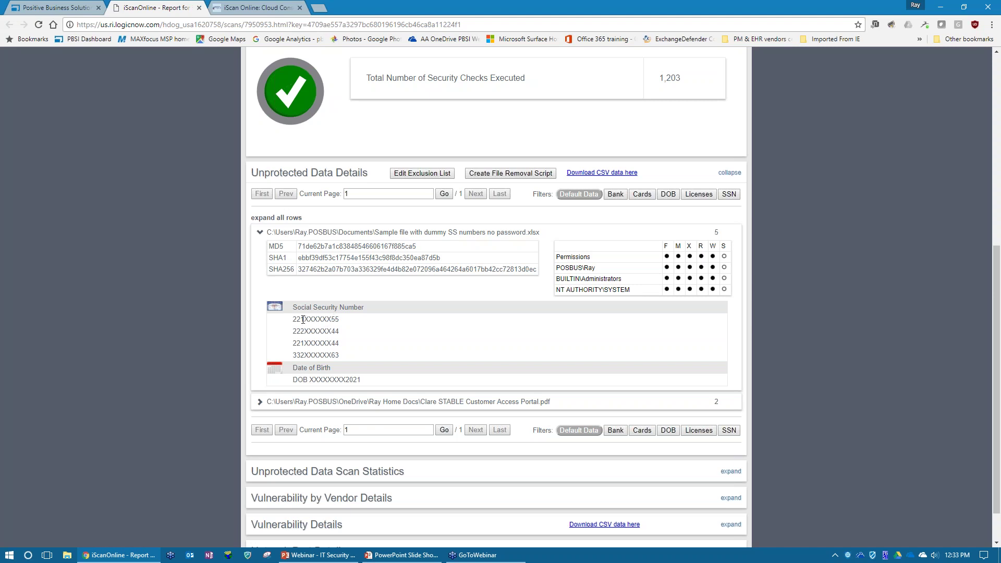
left_click_drag(302, 320, 331, 320)
left_click(339, 346)
left_click(259, 234)
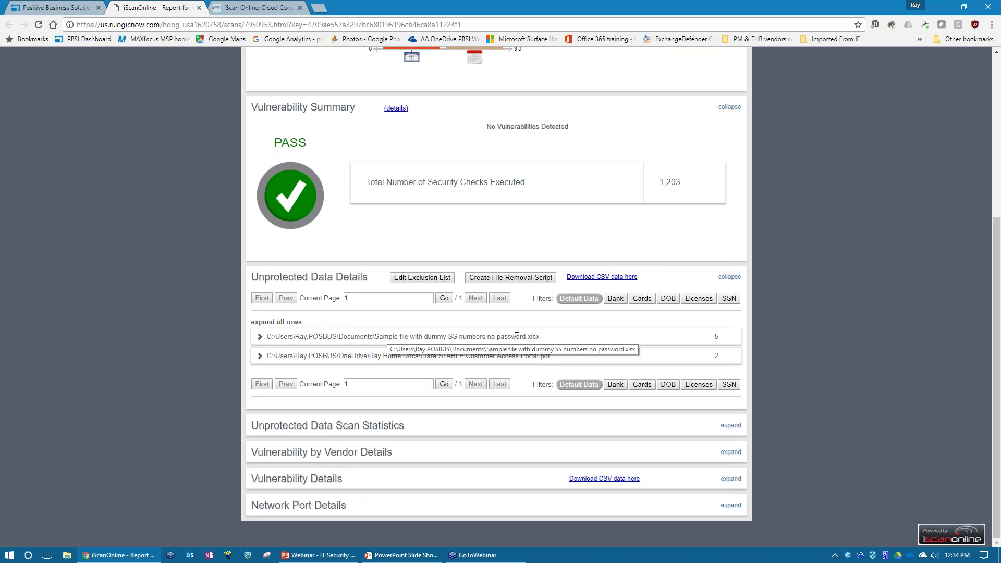
left_click(259, 356)
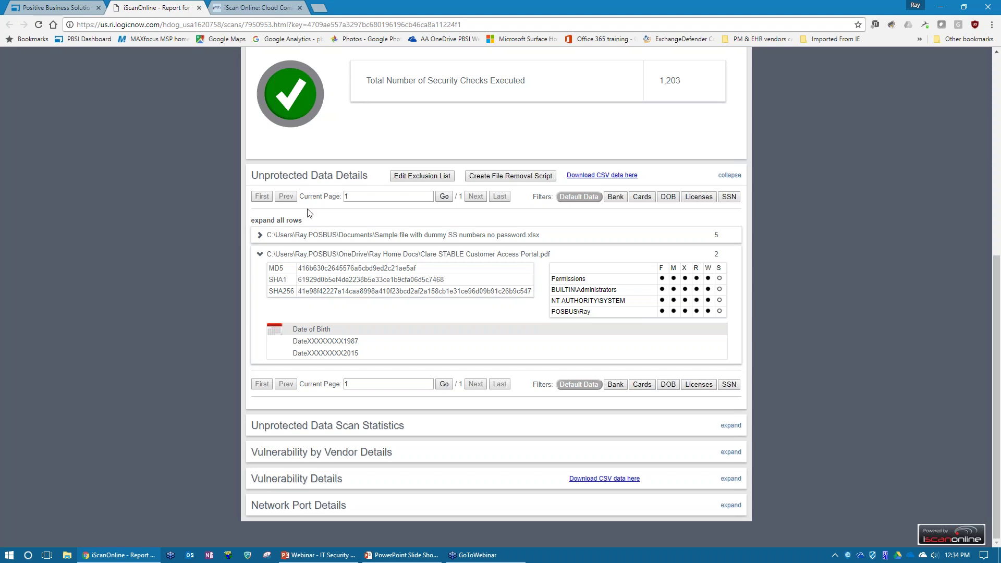
Step: Collapse the Customer Access Portal PDF's findings in Unprotected Data Details
left_click(259, 255)
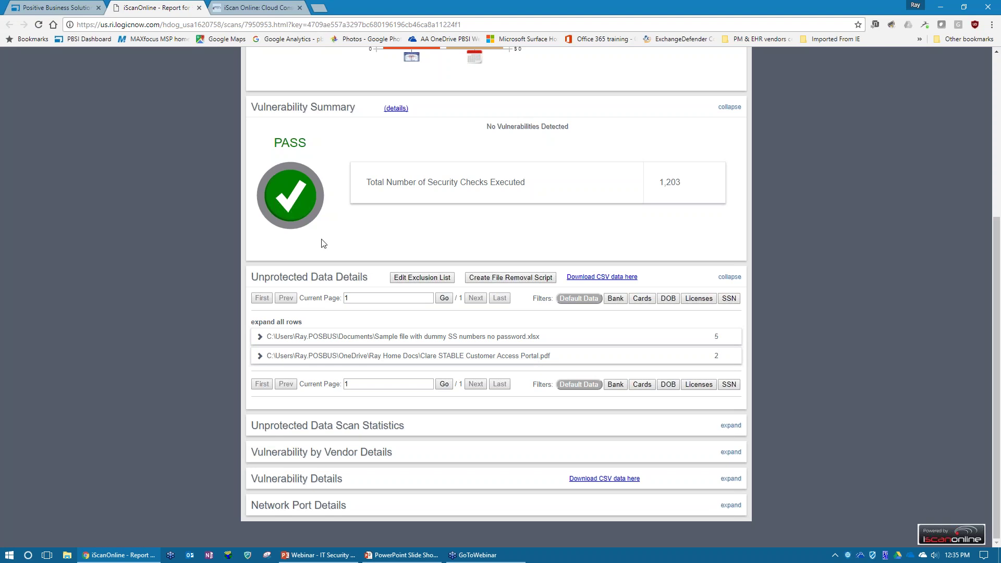
left_click(268, 9)
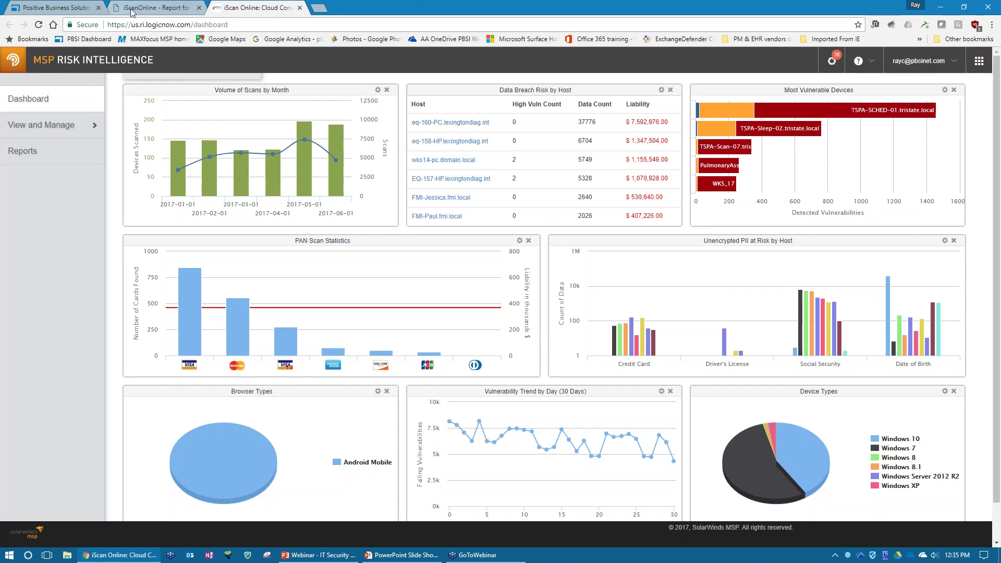
left_click(146, 9)
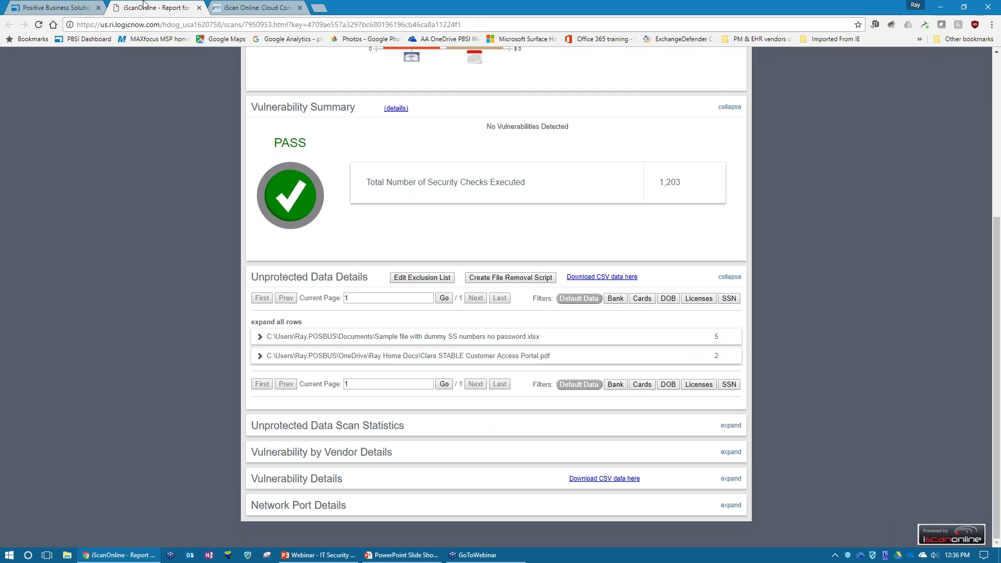
Step: Switch back to the PowerPoint slide show and advance to the Data Breach Risk Intelligence Scanning slide
key("alt+Tab")
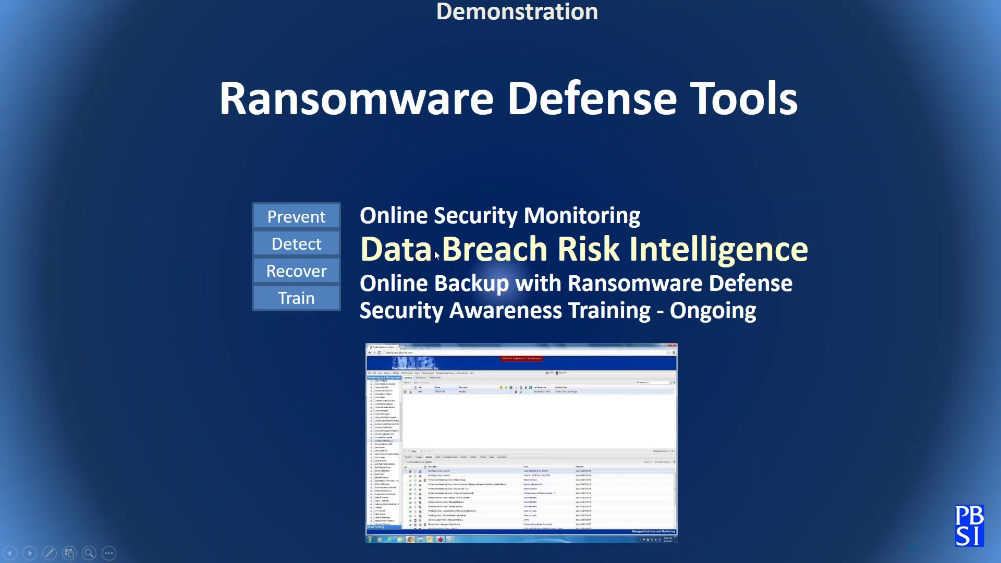
left_click(29, 553)
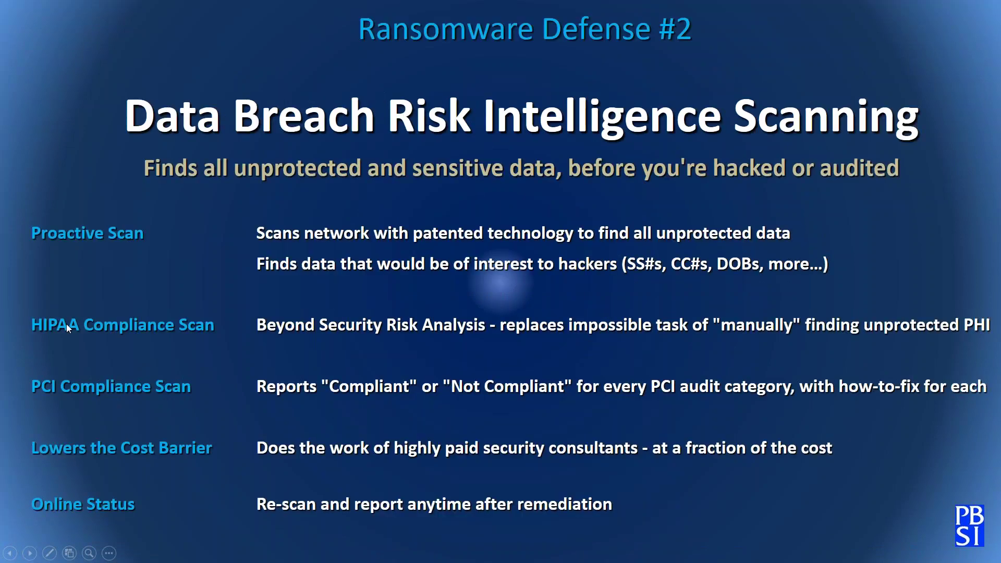